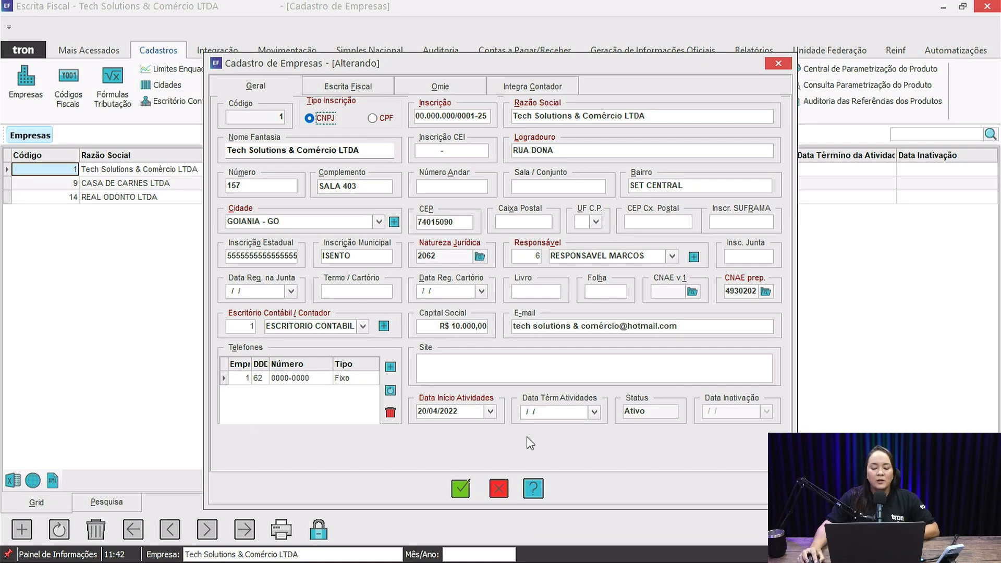
# - Cancel the open company registration form, then set Tech Solutions & Comércio LTDA as the active company and February 2025 as the working period
pyautogui.click(499, 489)
pyautogui.click(191, 556)
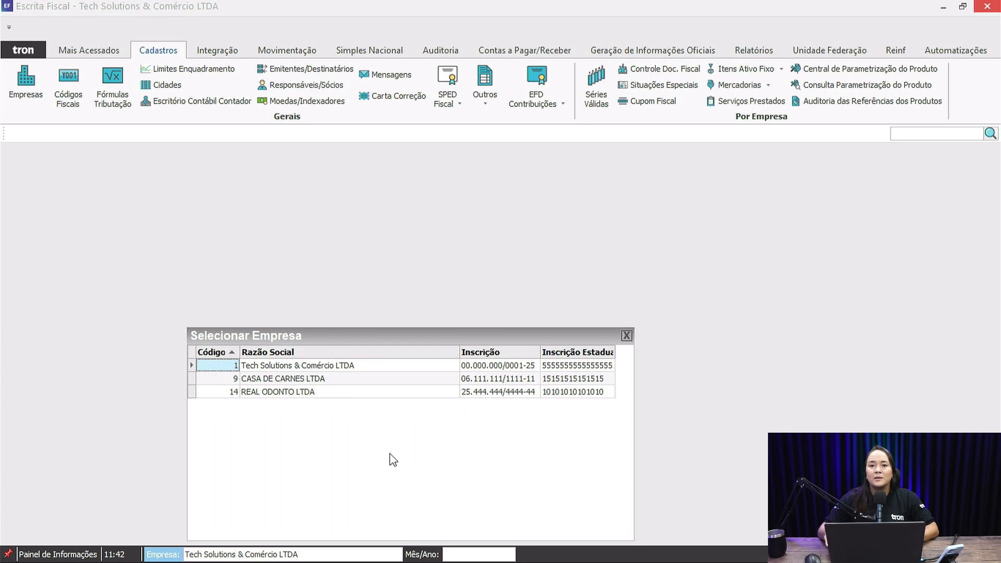
pyautogui.press('Return')
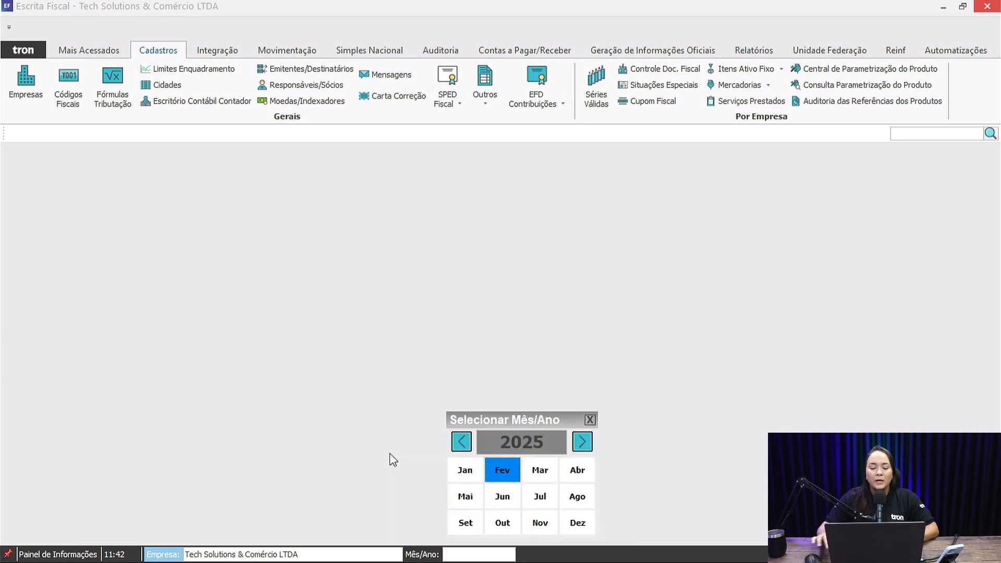
pyautogui.click(490, 471)
# - Open the company registration of Tech Solutions & Comércio LTDA for editing and go to its Inscrição CEI field
pyautogui.click(25, 83)
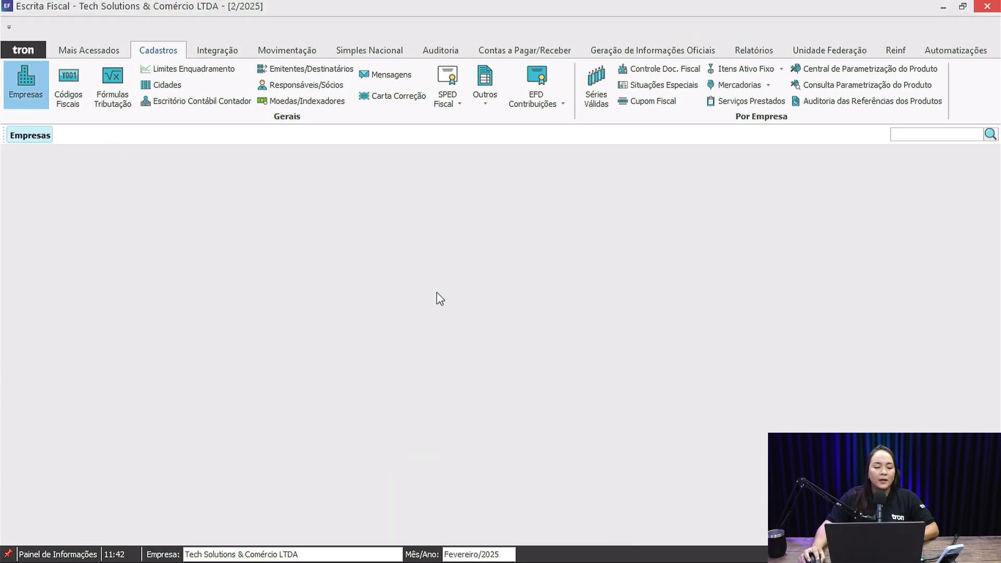
pyautogui.click(61, 524)
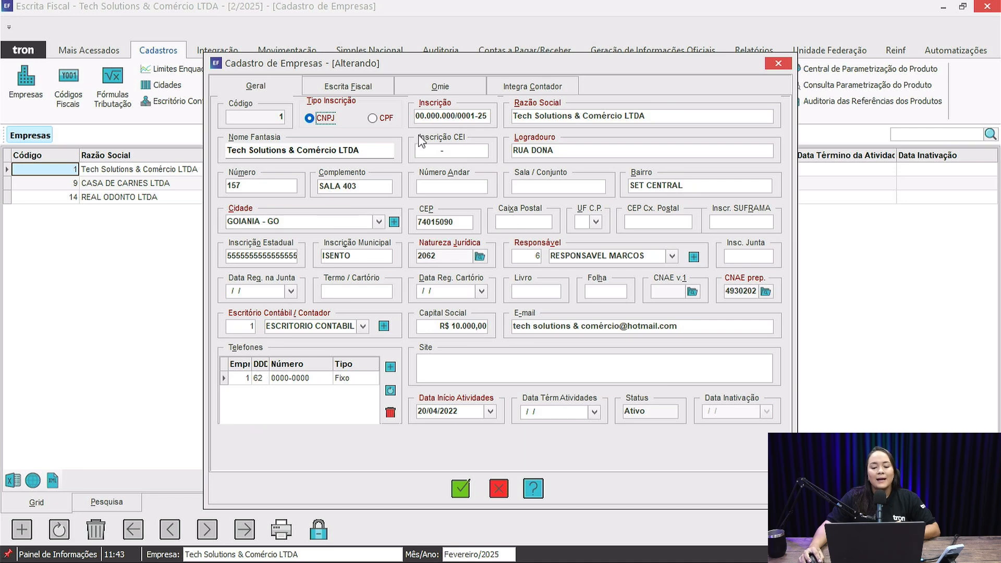
pyautogui.click(455, 150)
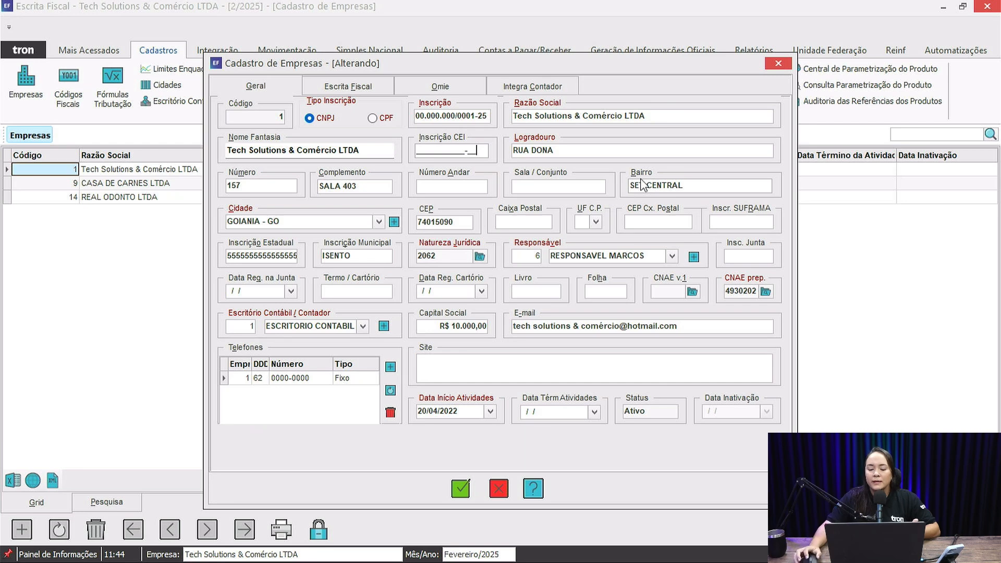
# - Browse the Natureza Jurídica code structure for the company and leave it without selecting another code
pyautogui.click(480, 257)
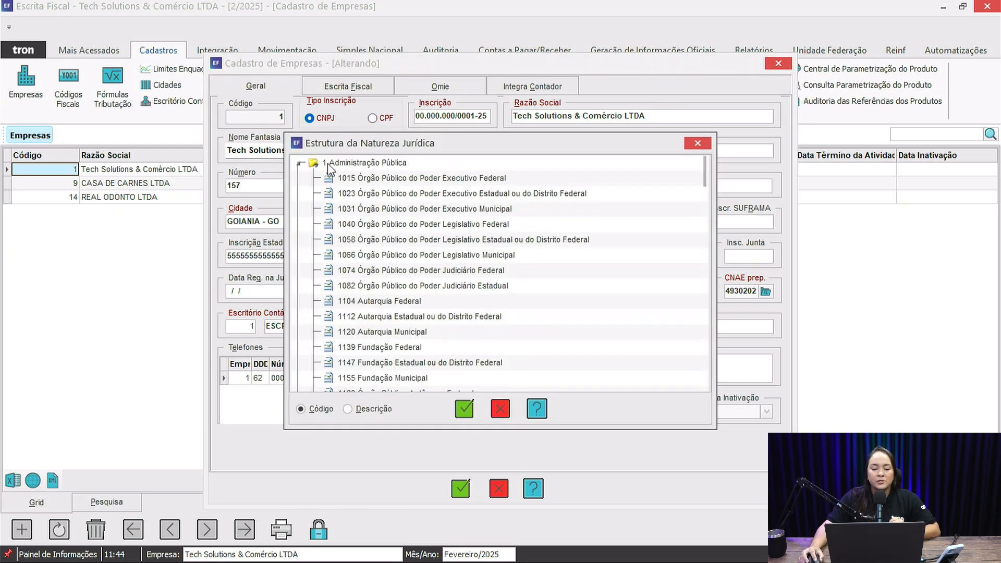
pyautogui.scroll(-15, 427, 212)
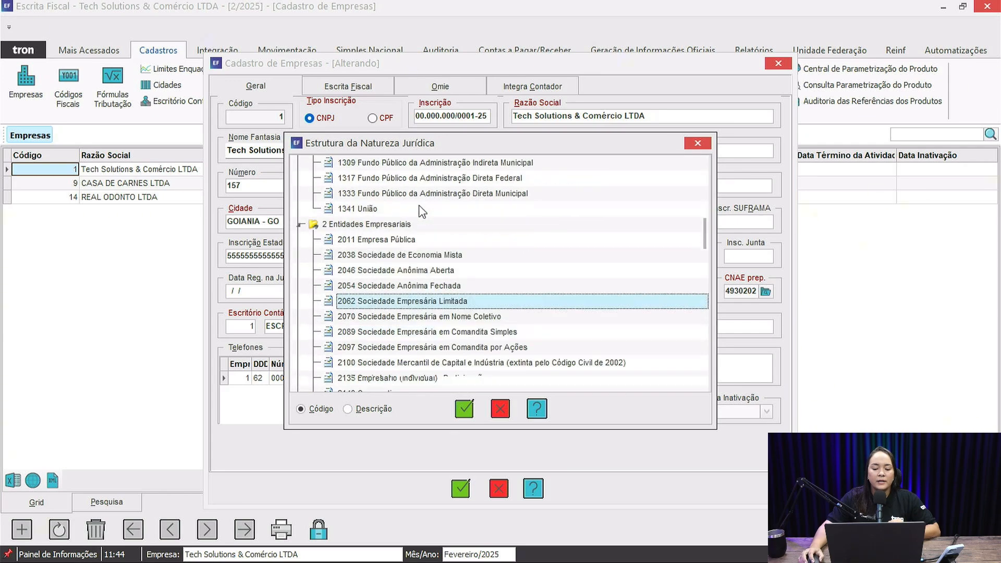
pyautogui.scroll(-10, 422, 210)
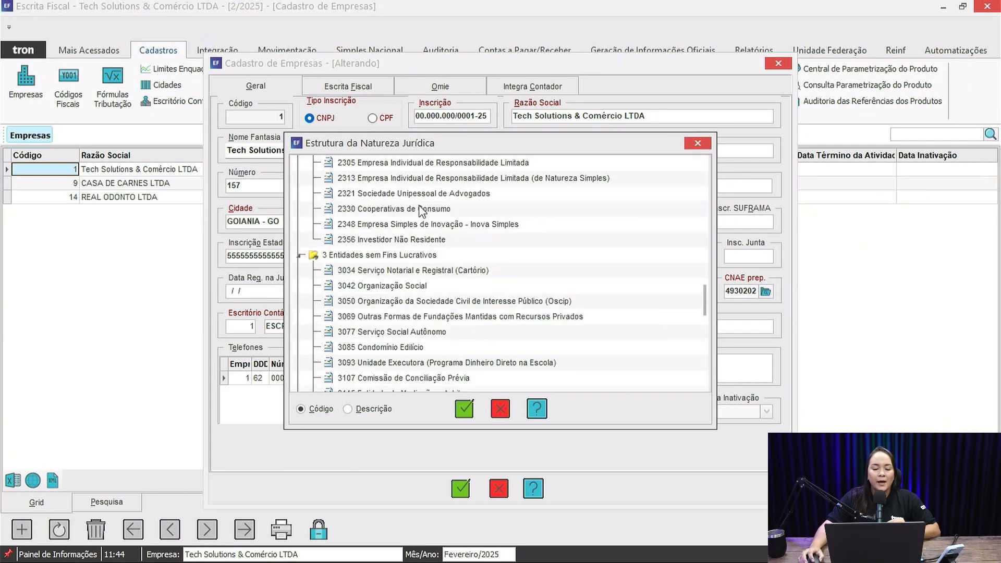
pyautogui.scroll(-15, 421, 210)
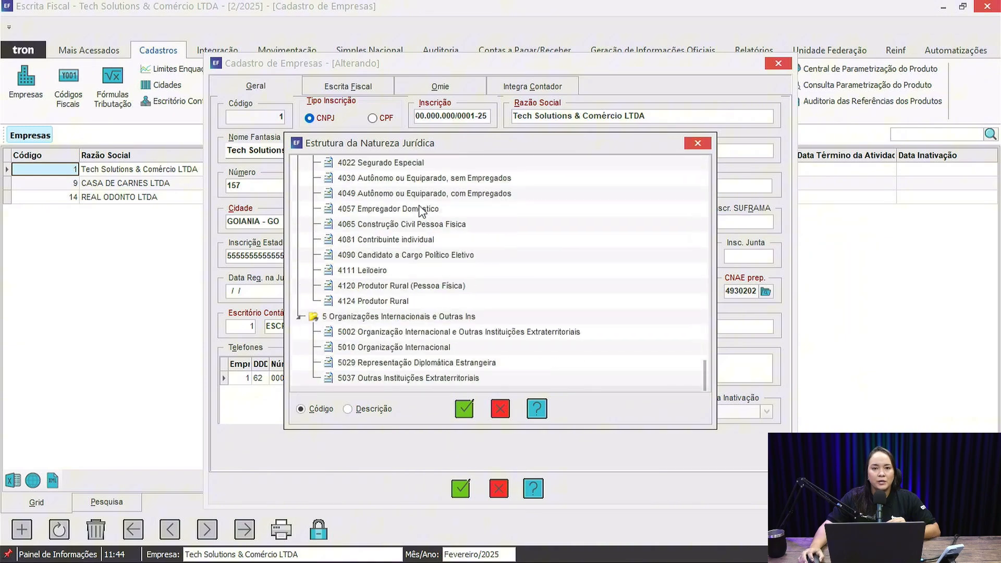
pyautogui.click(499, 411)
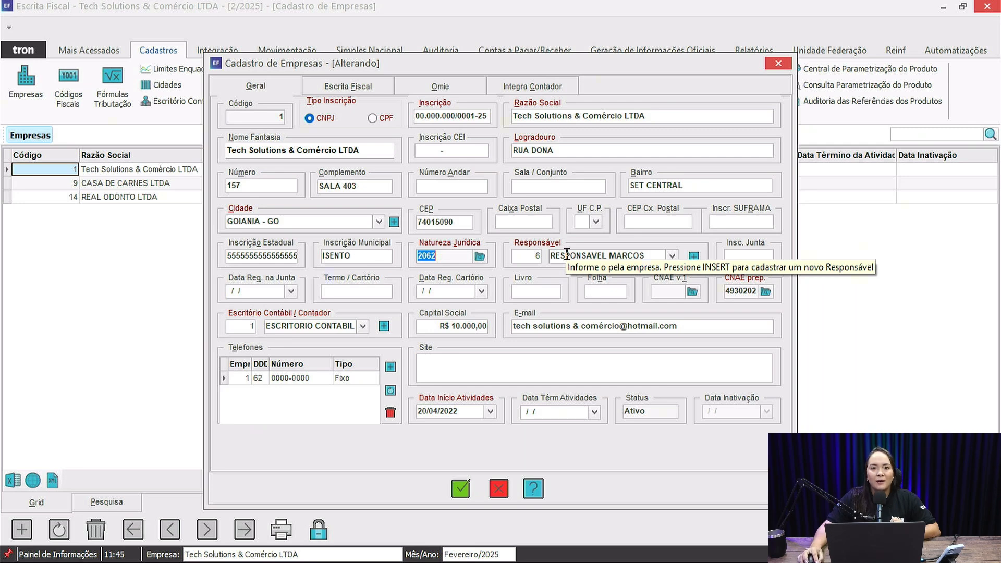
# - Examine the available Responsável entries and the blank partner registration form, discard the form, and go to the Insc. Junta field
pyautogui.click(672, 256)
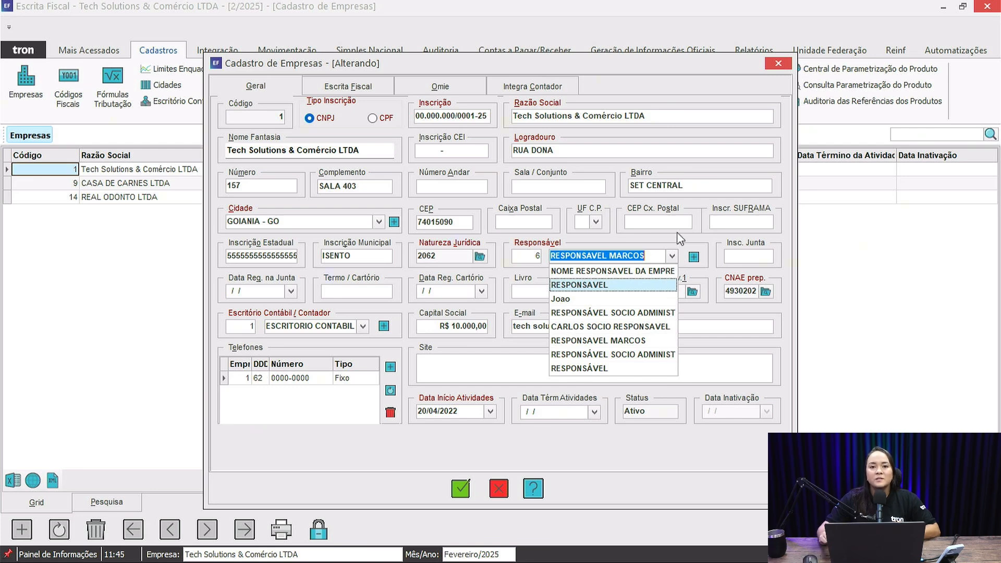
pyautogui.click(693, 257)
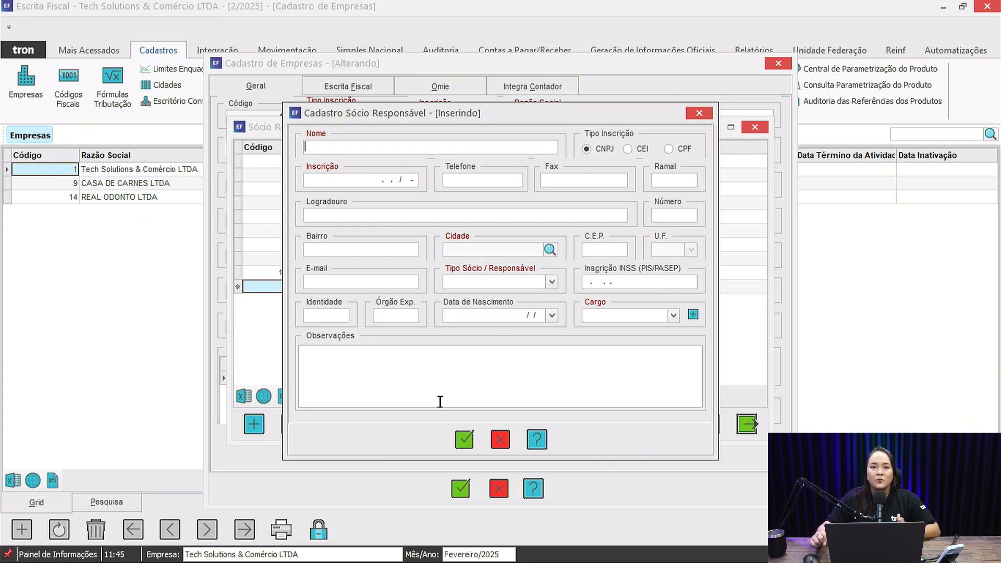
pyautogui.click(502, 441)
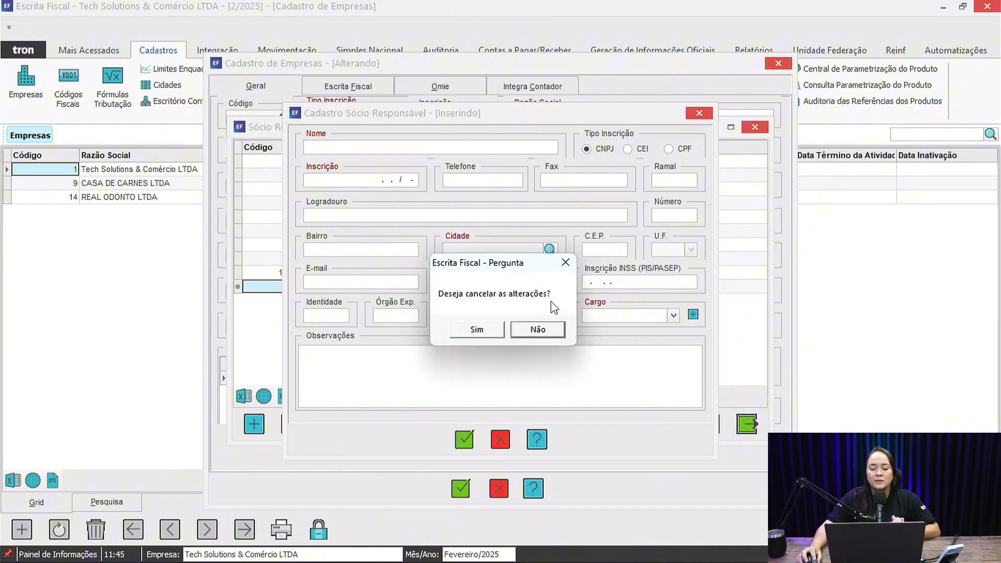
pyautogui.click(470, 333)
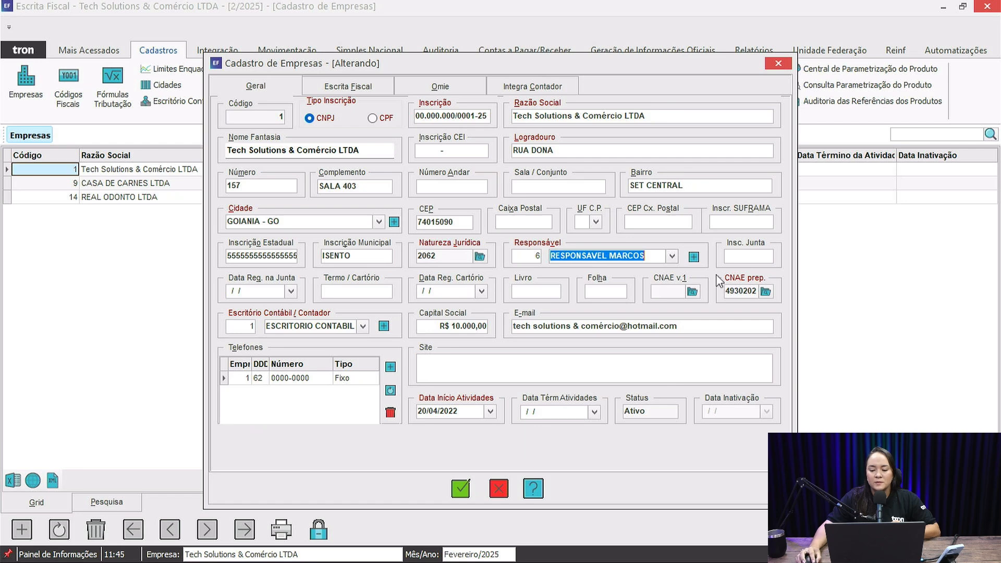
pyautogui.click(741, 258)
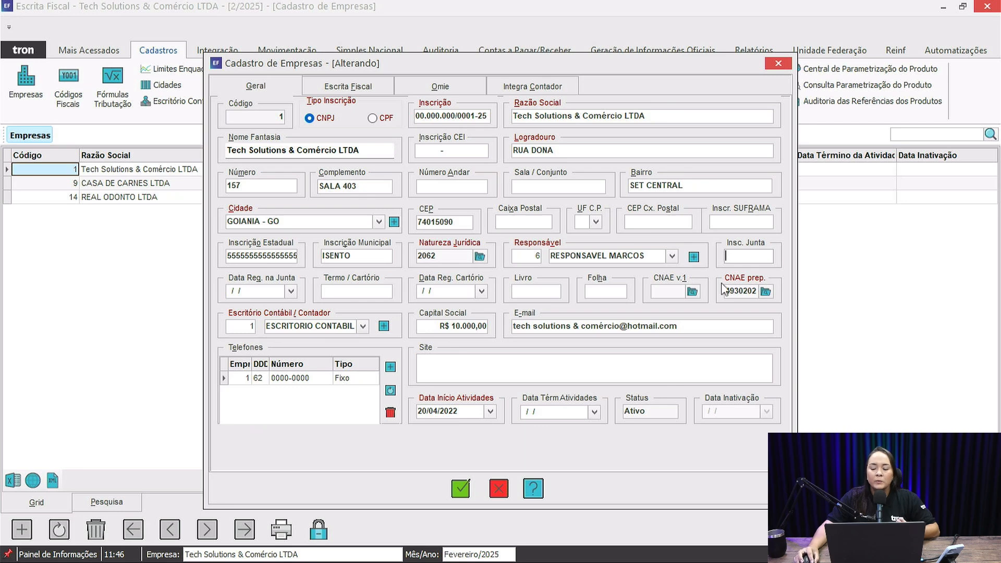
# - Browse the CNAE listing for the main activity, order it by Descrição, and leave it without selecting a code
pyautogui.click(765, 292)
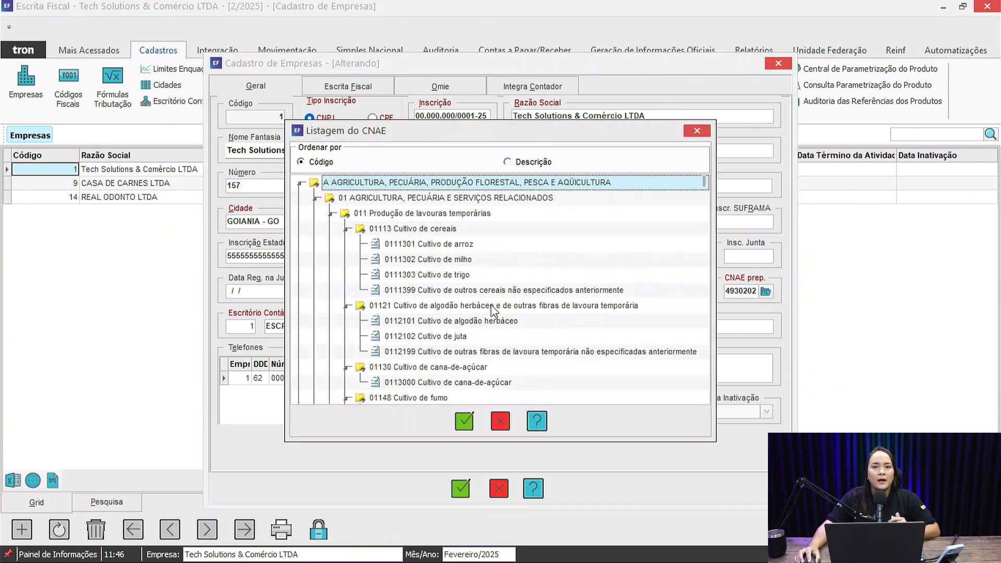
pyautogui.scroll(-3, 412, 337)
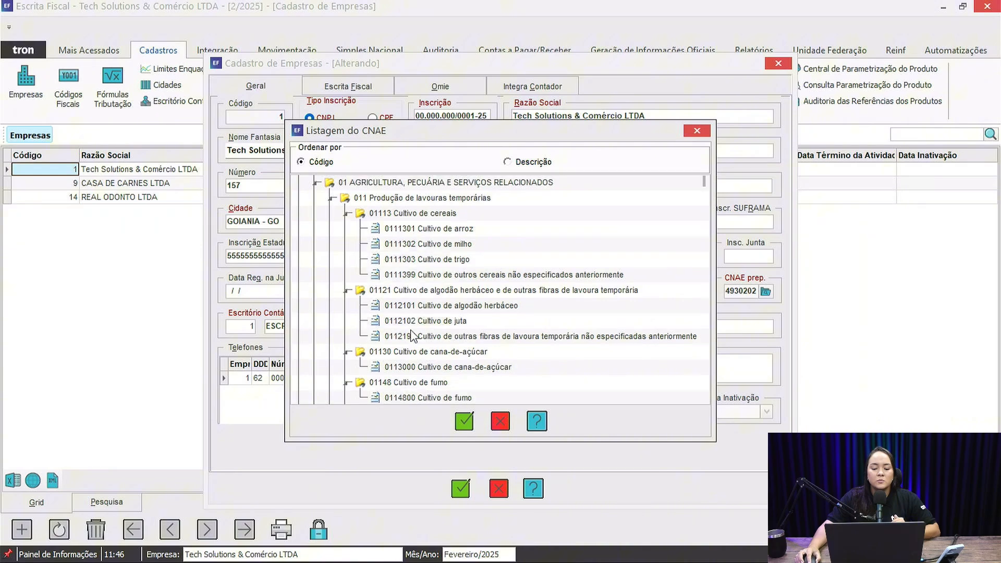
pyautogui.scroll(-13, 412, 336)
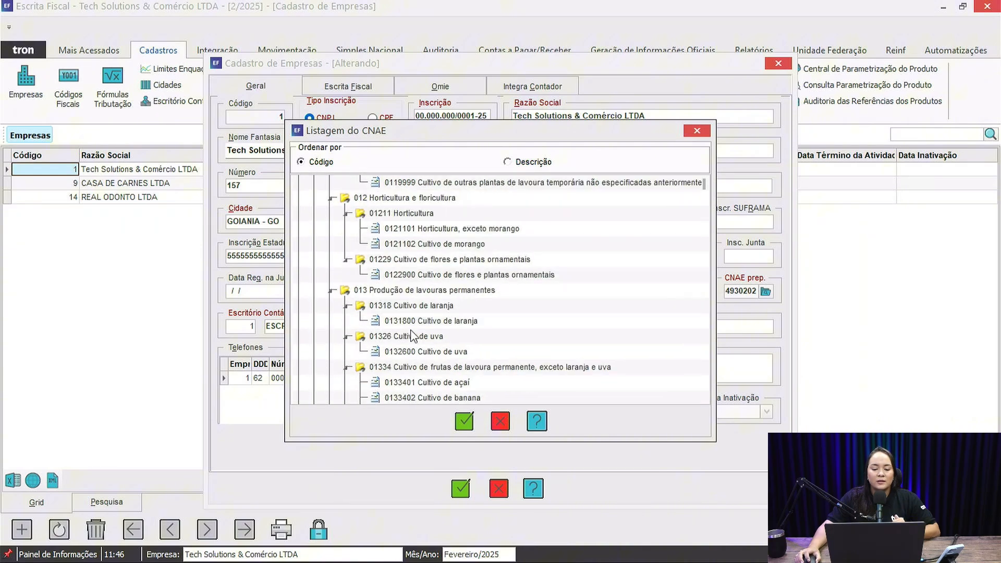
pyautogui.scroll(-20, 412, 336)
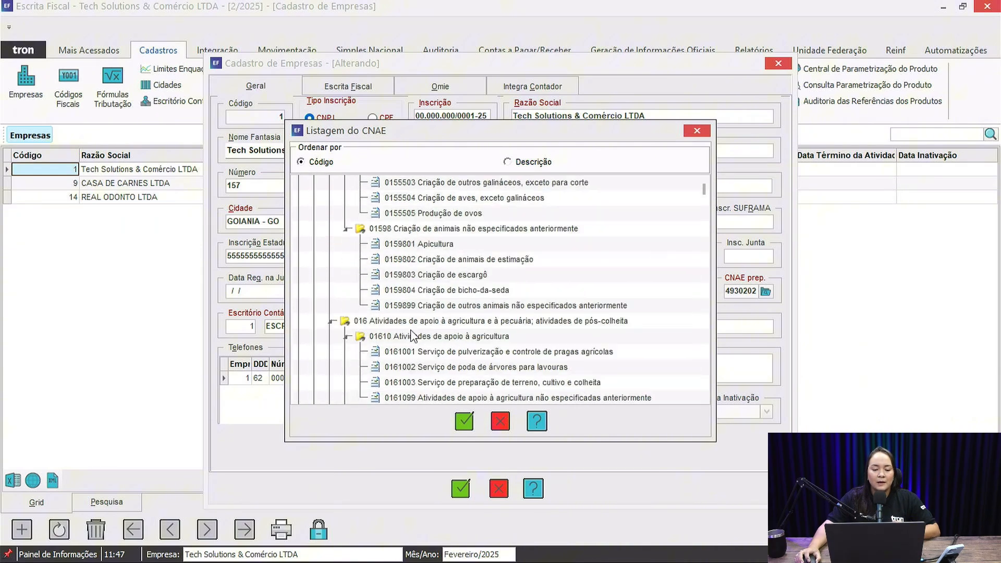
pyautogui.click(508, 161)
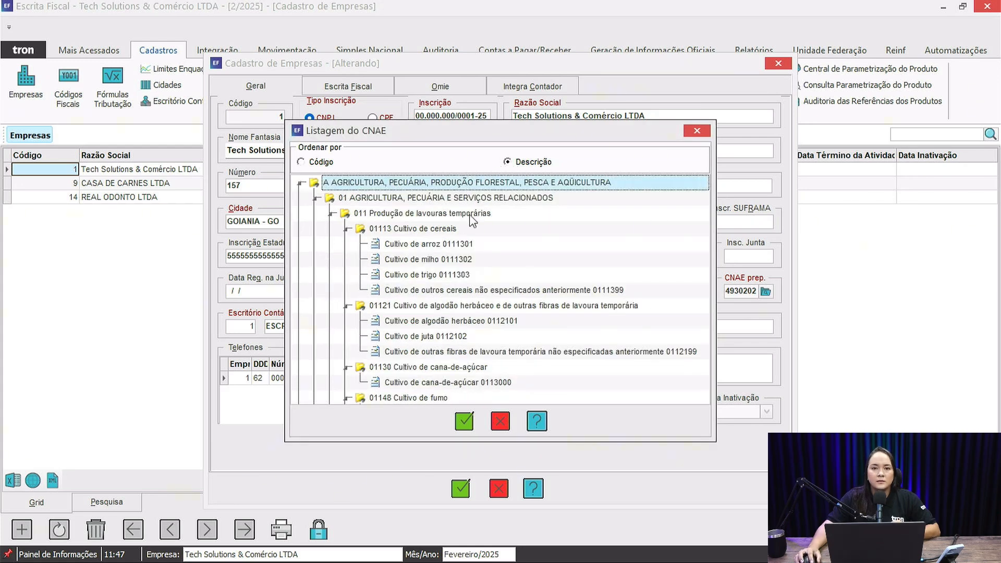
pyautogui.click(500, 422)
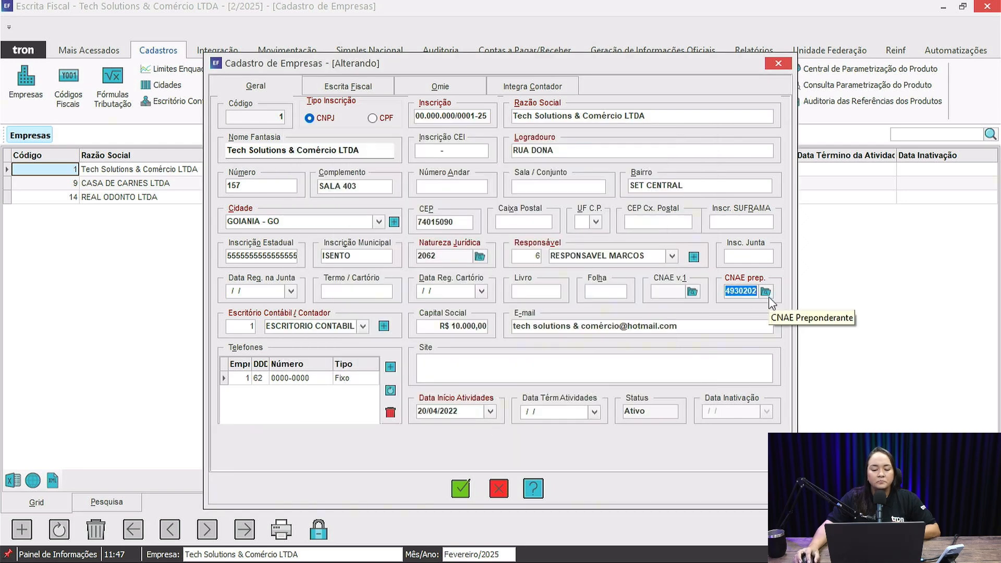
# - Examine the available Escritório Contábil / Contador entries and the blank accounting office registration form, then discard the form
pyautogui.click(362, 327)
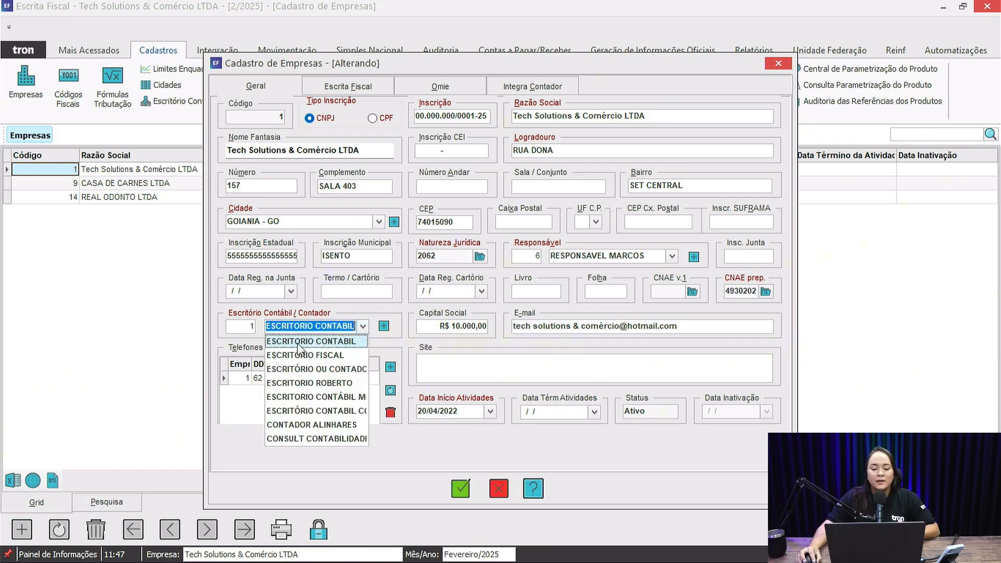
pyautogui.click(361, 325)
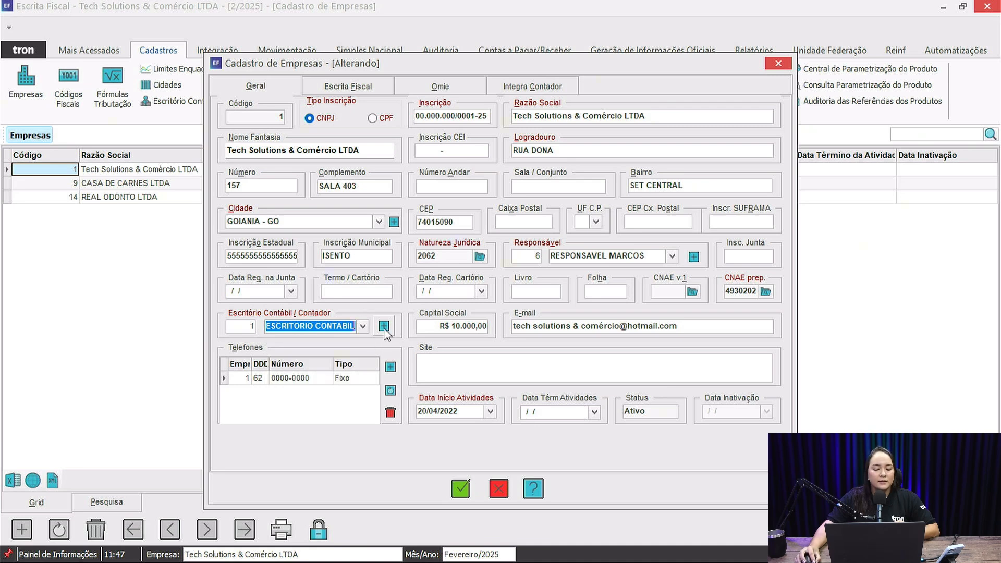
pyautogui.click(384, 325)
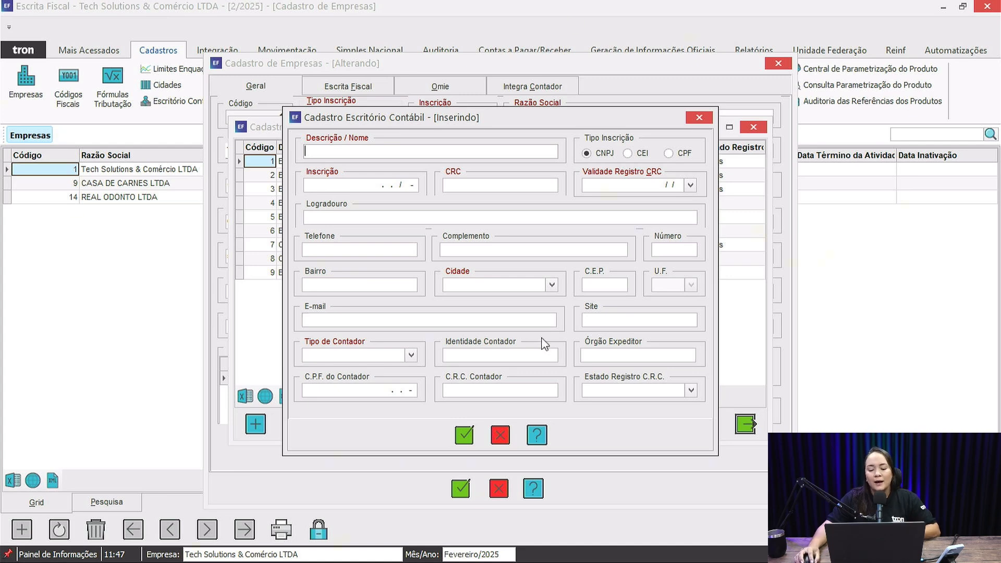
pyautogui.click(501, 435)
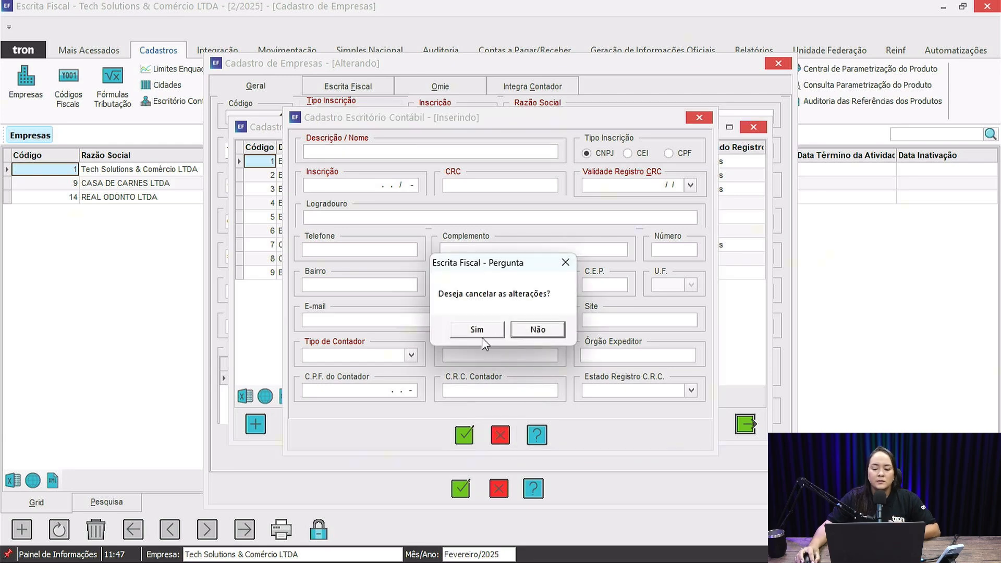
pyautogui.click(477, 331)
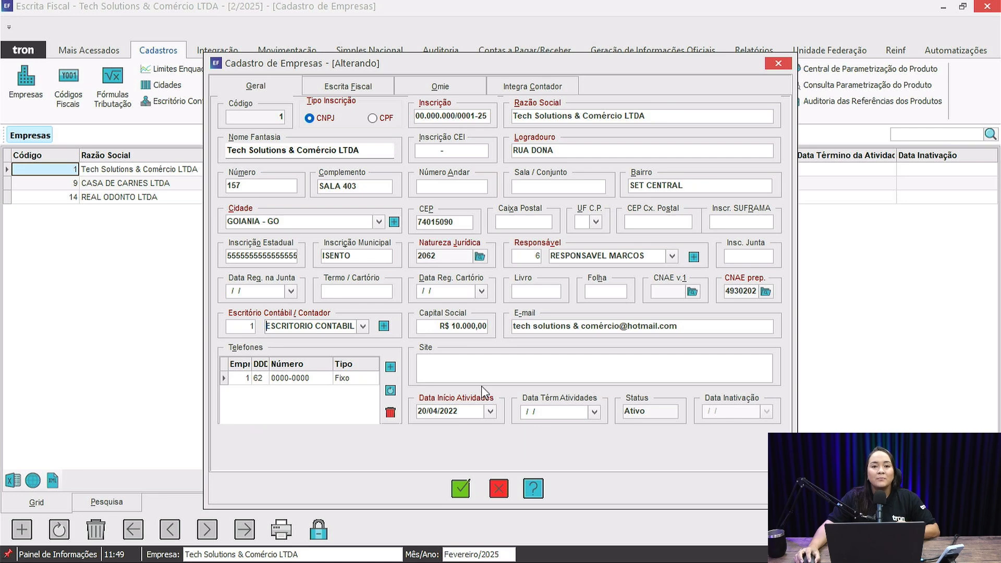
# - Review the company's municipal, state and federal tax settings in the Escrita Fiscal section
pyautogui.click(345, 90)
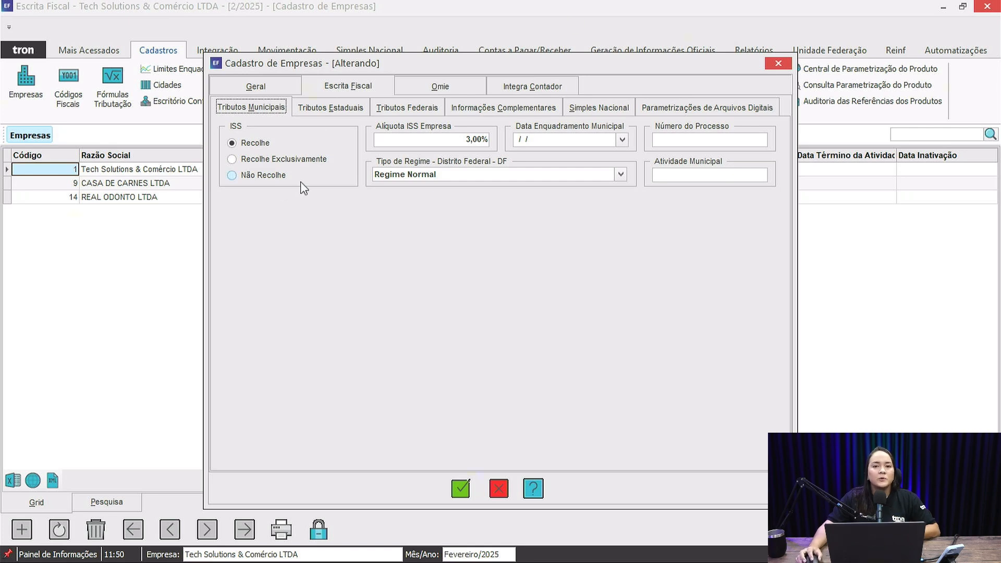
pyautogui.click(344, 108)
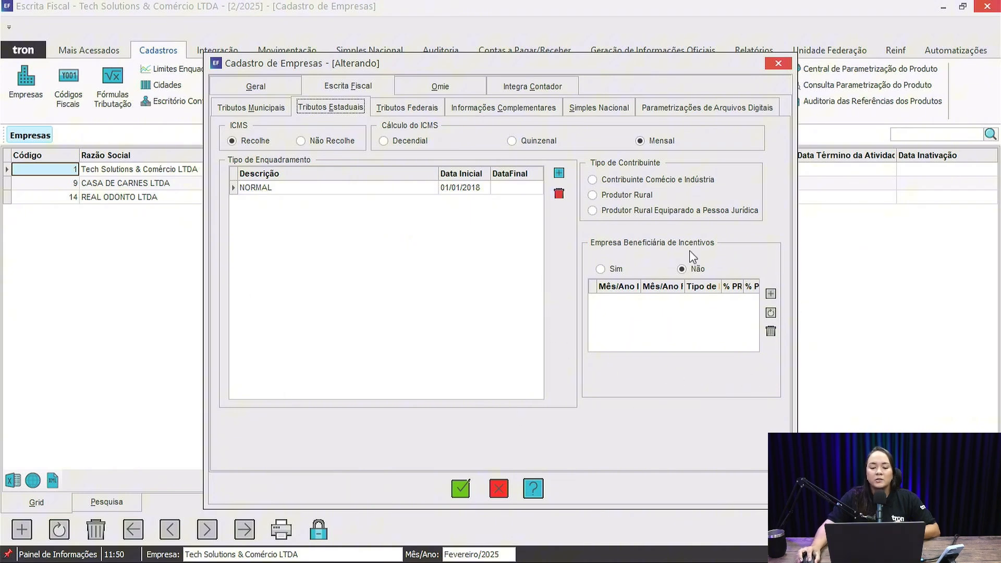
pyautogui.click(410, 107)
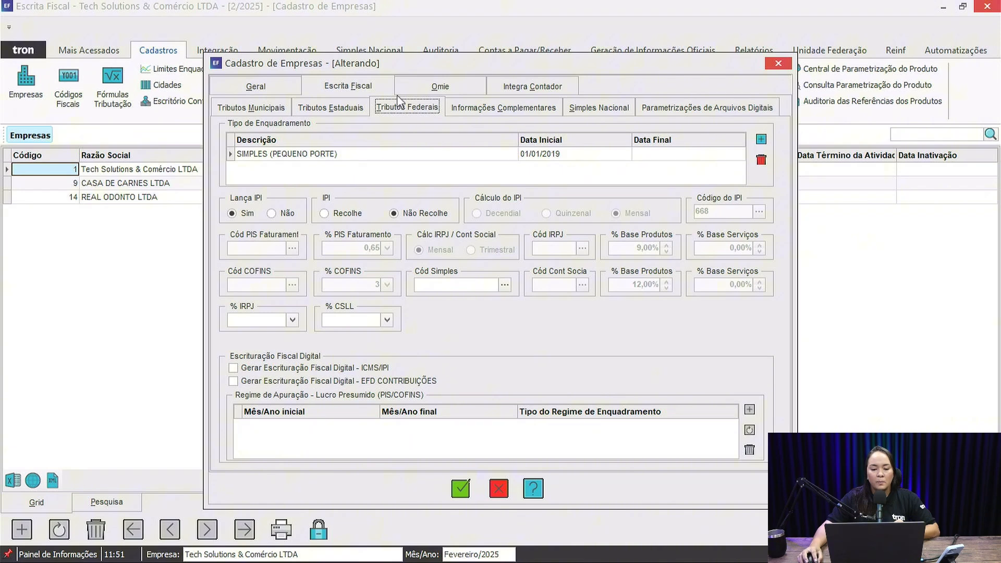
# - Review the company's Informações Complementares and the blank Ramo de Atividade registration form, then cancel that form
pyautogui.click(489, 106)
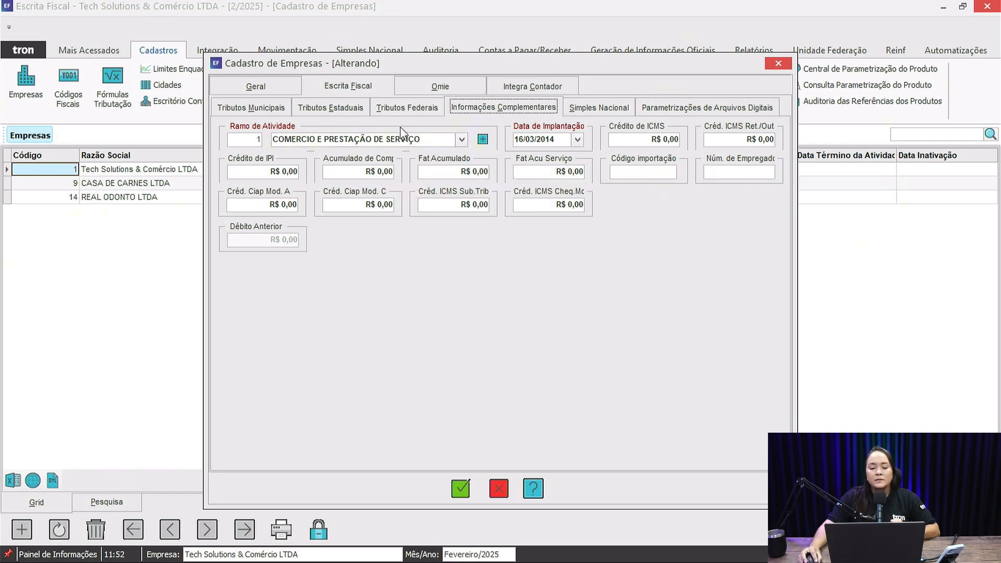
pyautogui.click(484, 140)
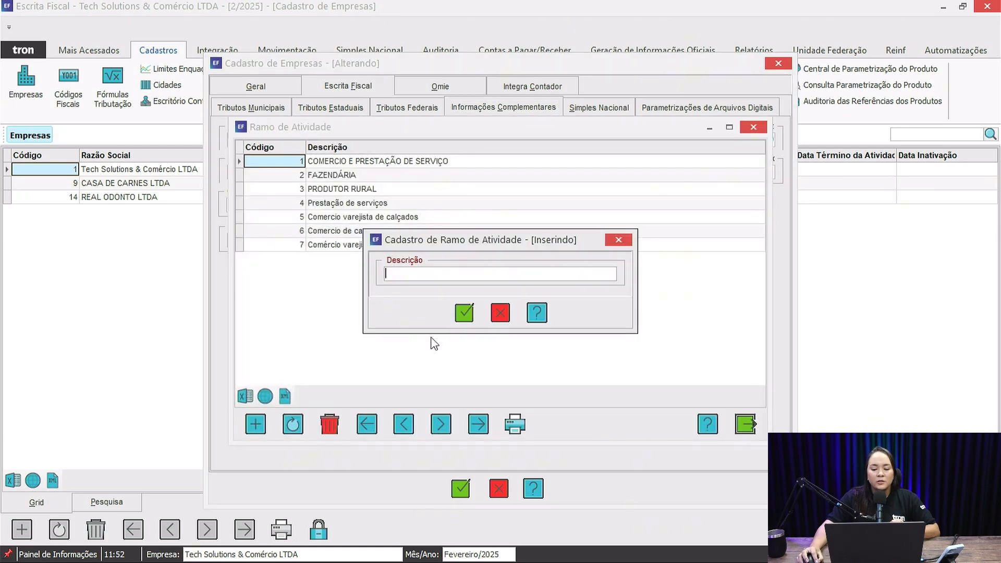
pyautogui.click(500, 319)
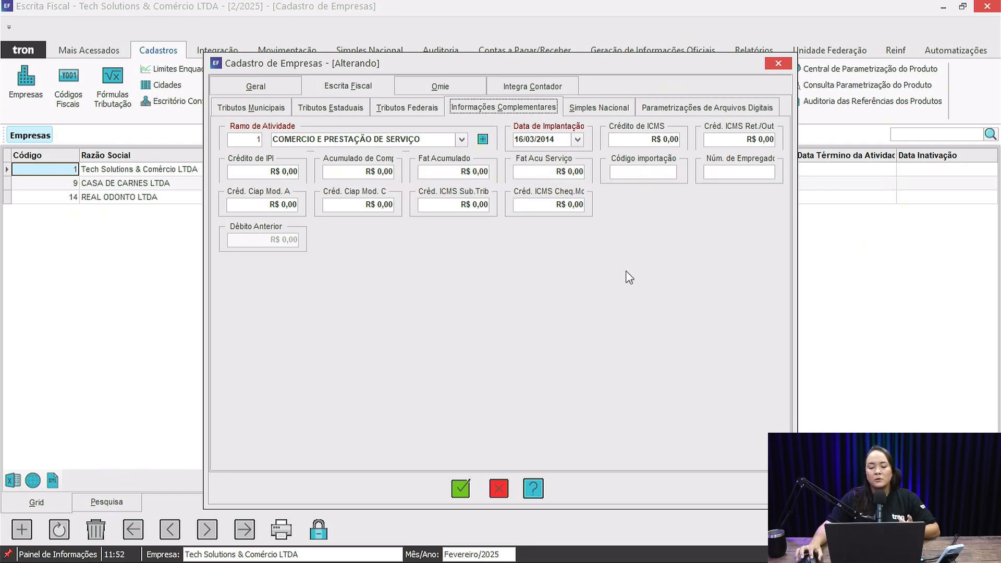
# - Review the Simples Nacional settings, recheck Tributos Federais, and examine the Reinf, EFD-ICMS/IPI and EFD-Contribuições digital file parameters
pyautogui.click(622, 107)
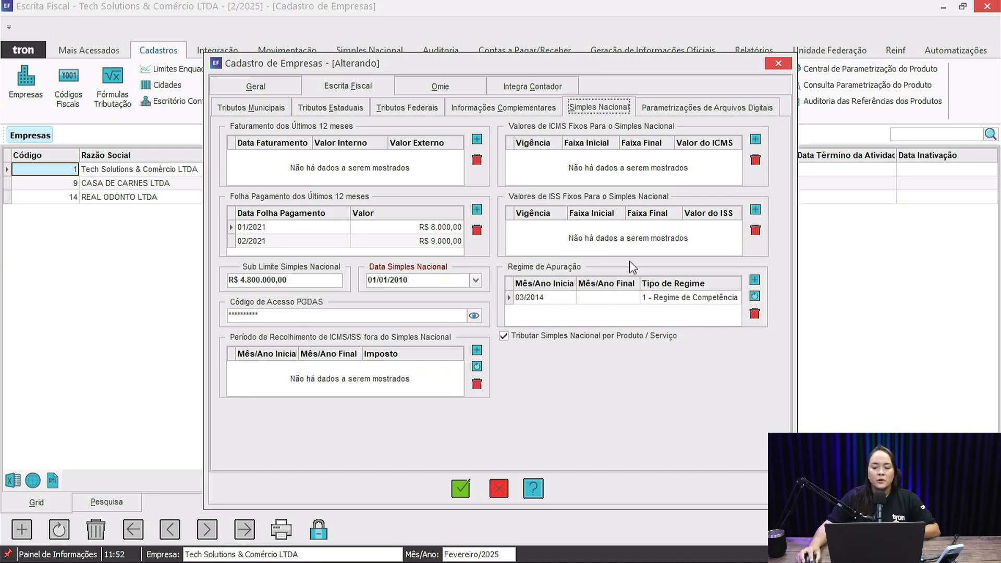
pyautogui.click(708, 107)
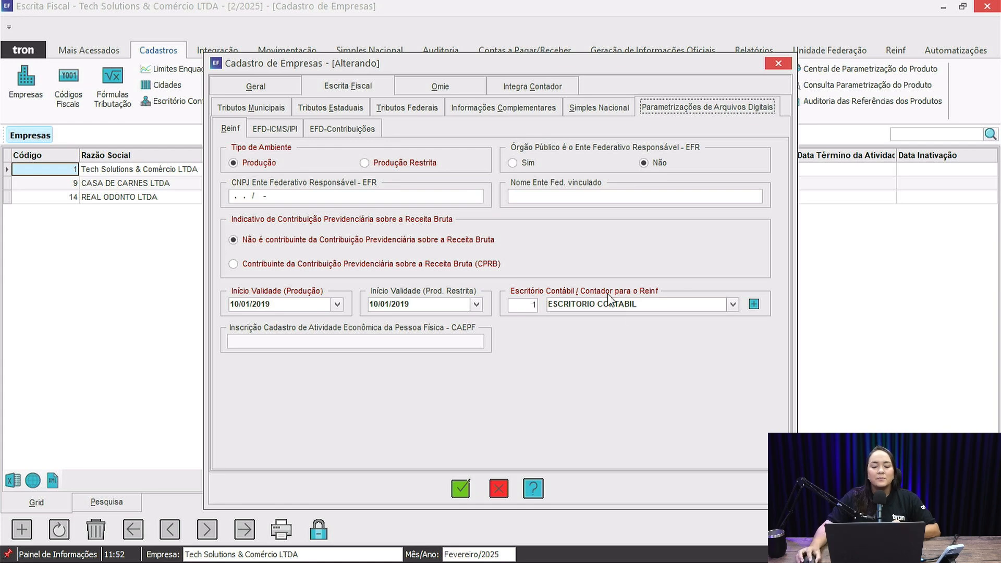
pyautogui.click(391, 110)
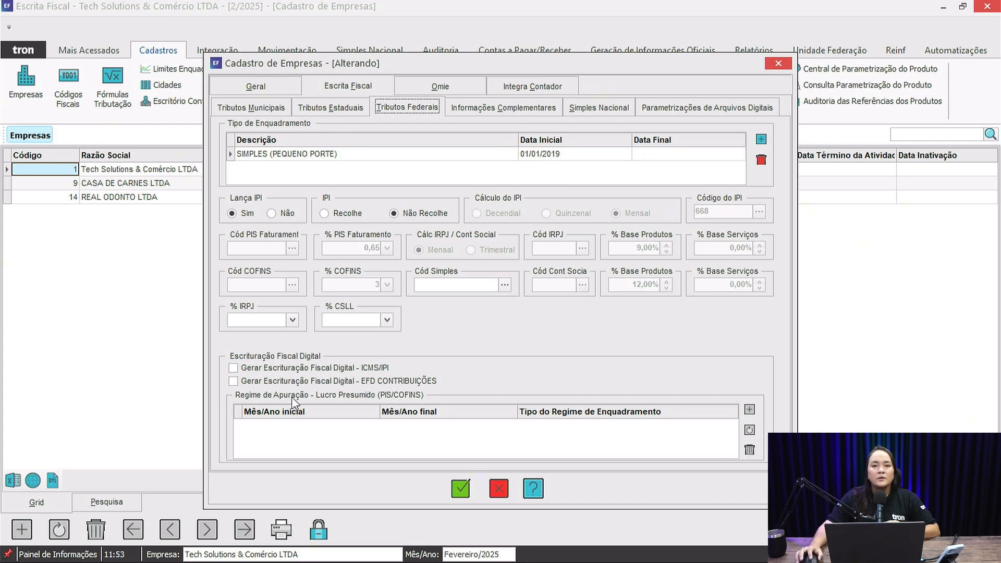
pyautogui.click(689, 113)
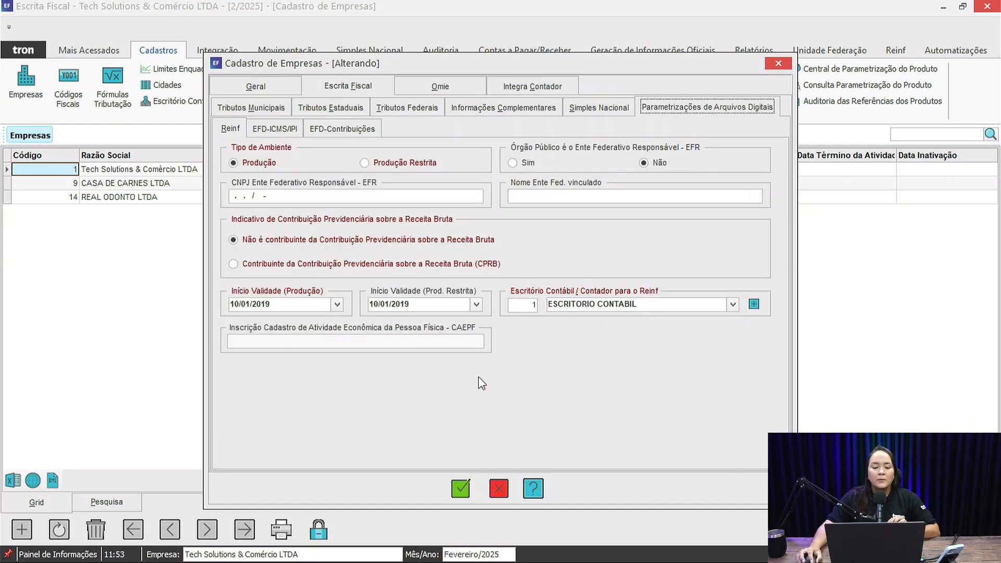
pyautogui.click(263, 130)
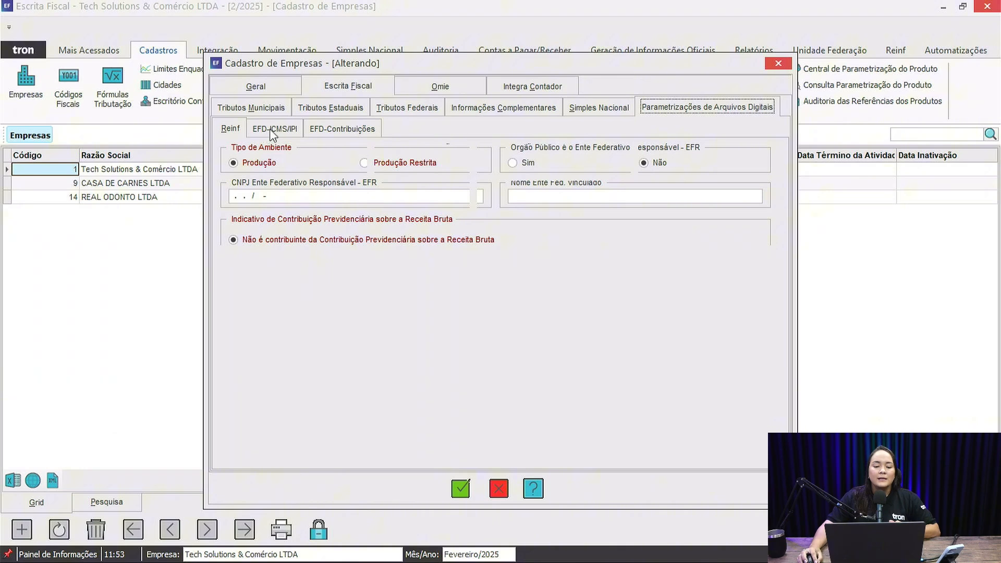
pyautogui.click(349, 132)
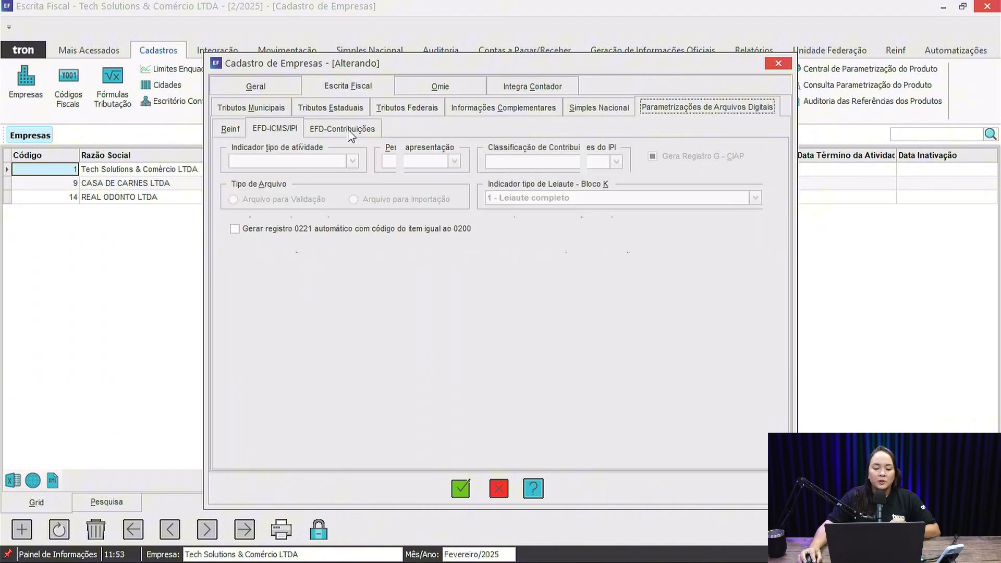